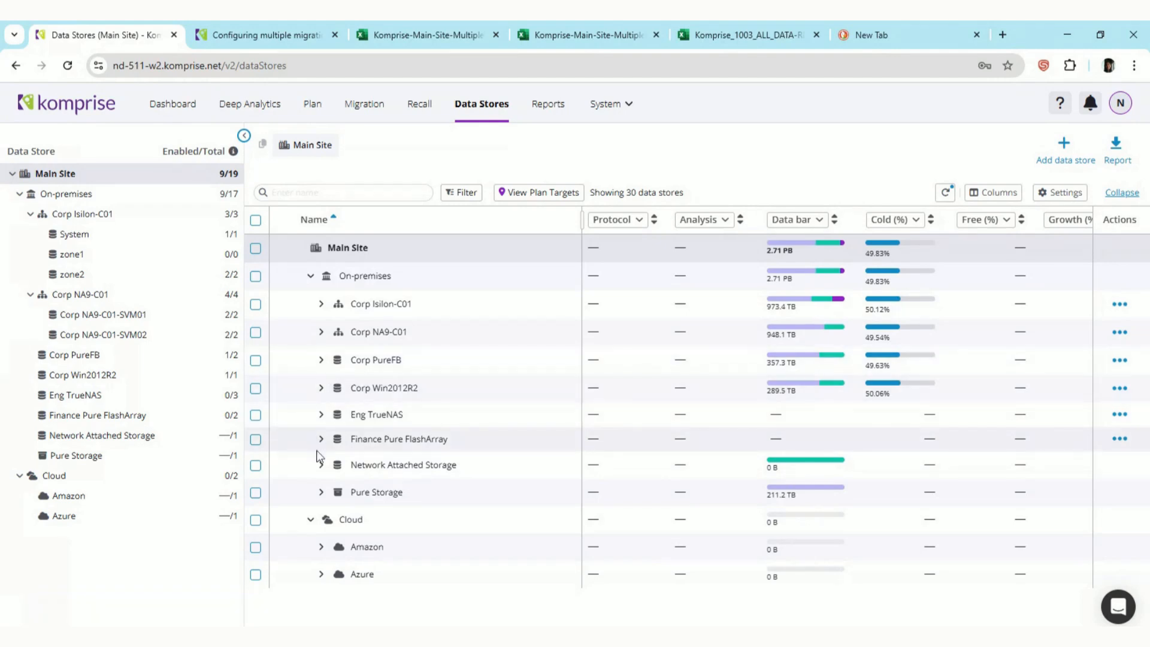
Step: Inspect the directories and files of the nfs://172.12.98.30/engineering share under Corp NA9-C01-SVM02
{"action": "left_click", "coordinate": [321, 331]}
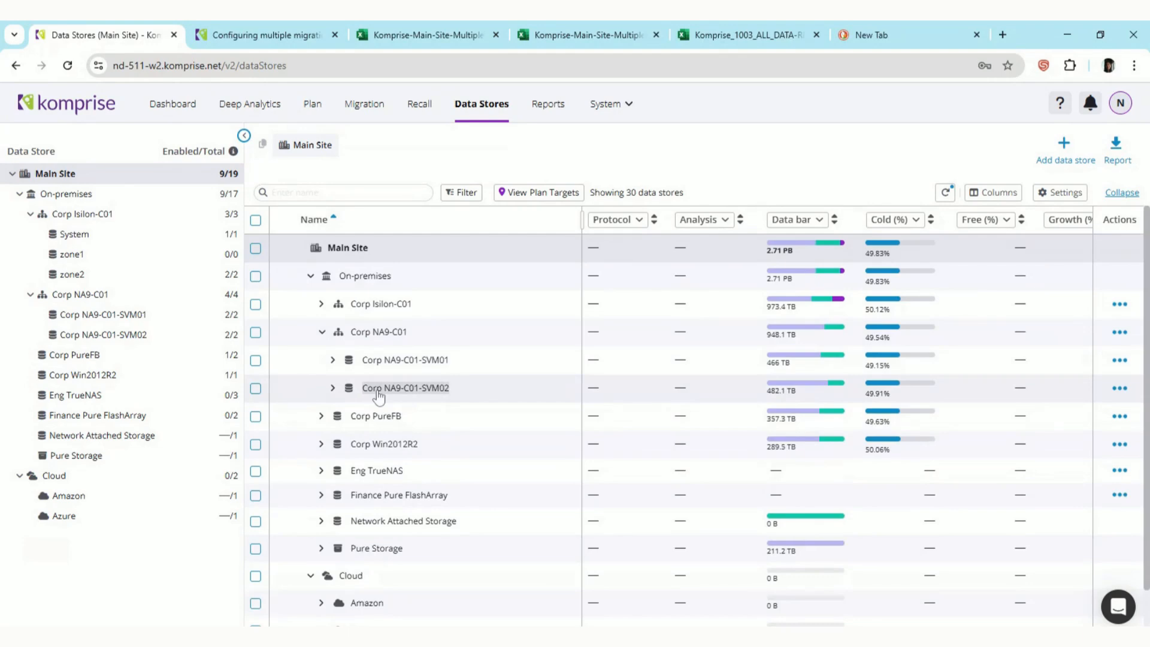
{"action": "left_click", "coordinate": [334, 390]}
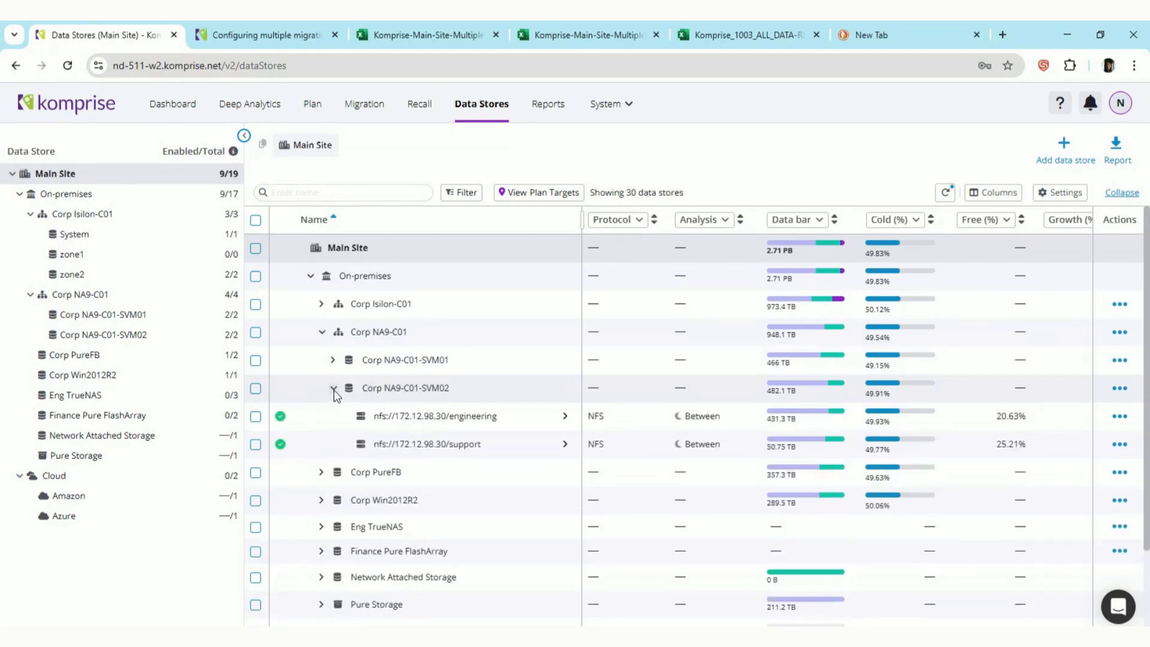
{"action": "left_click", "coordinate": [562, 417]}
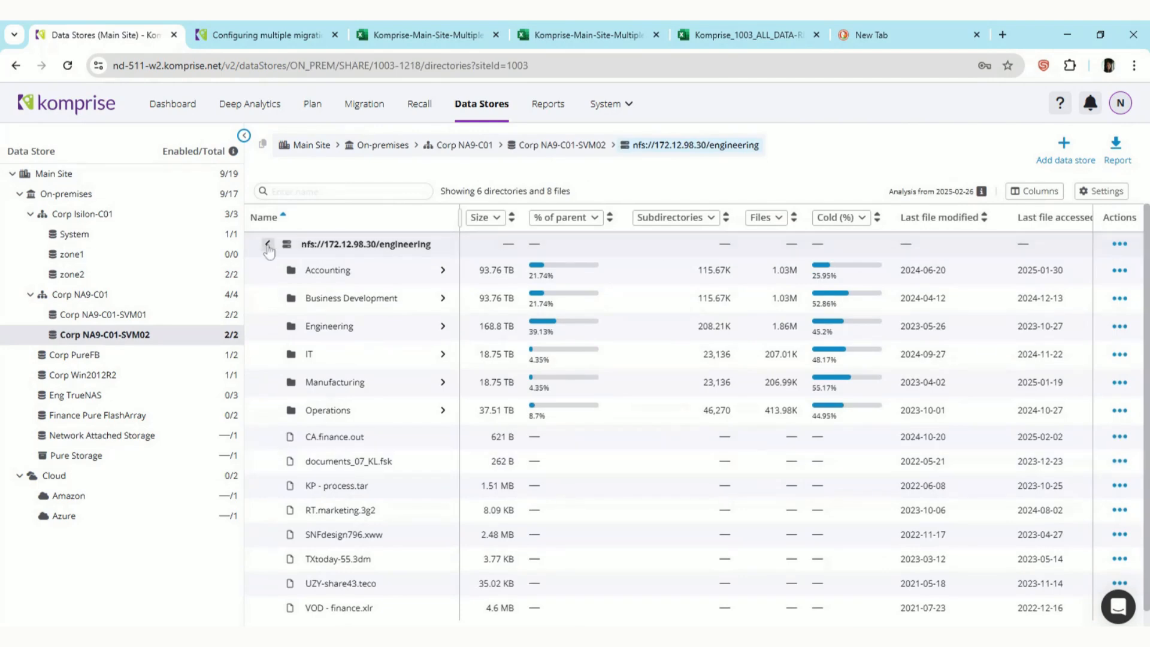
{"action": "left_click", "coordinate": [267, 244]}
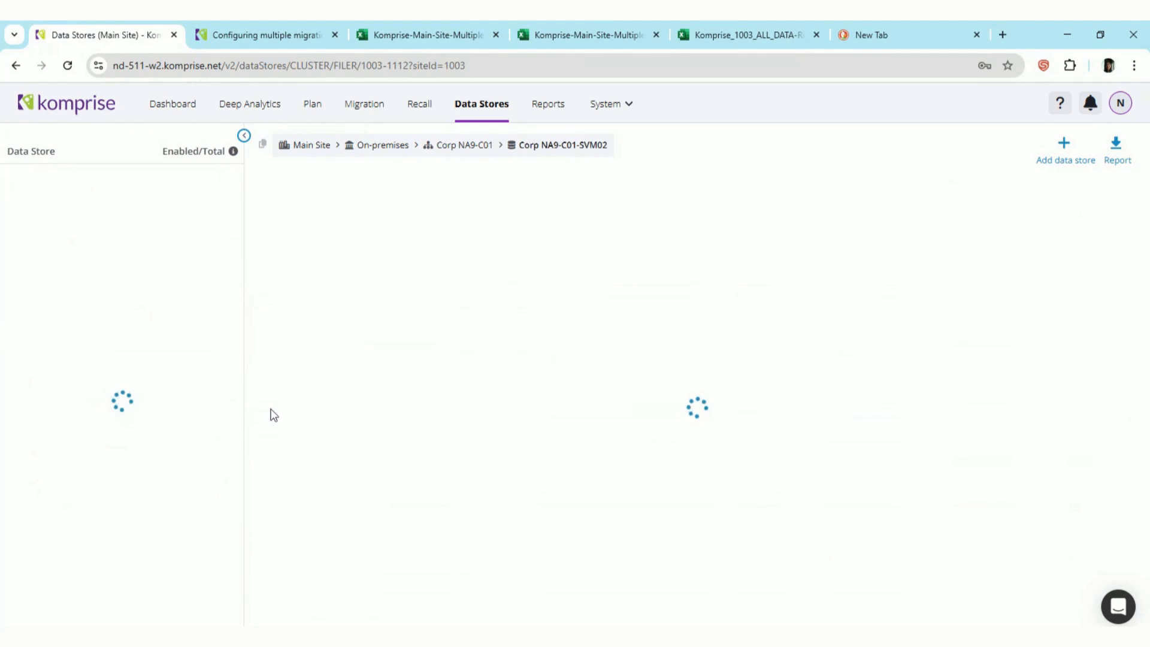
Step: View the shares of both SVMs in the Corp NA9-C01 cluster and the contents of zone1 in Corp Isilon-C01
{"action": "left_click", "coordinate": [80, 293]}
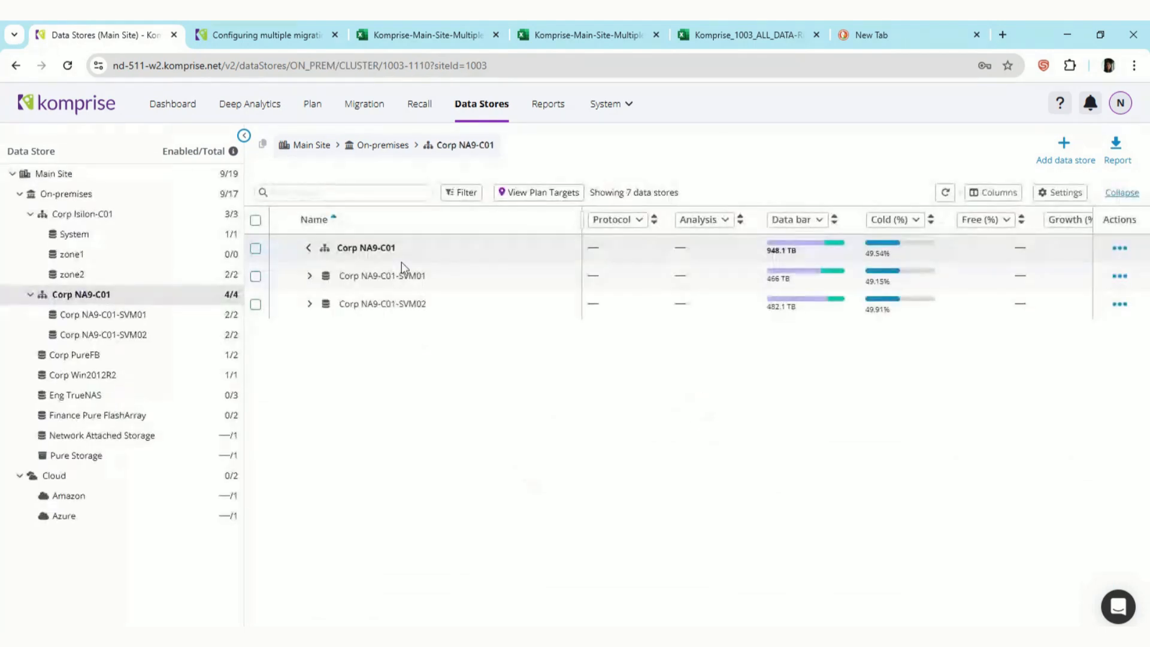
{"action": "left_click", "coordinate": [310, 275]}
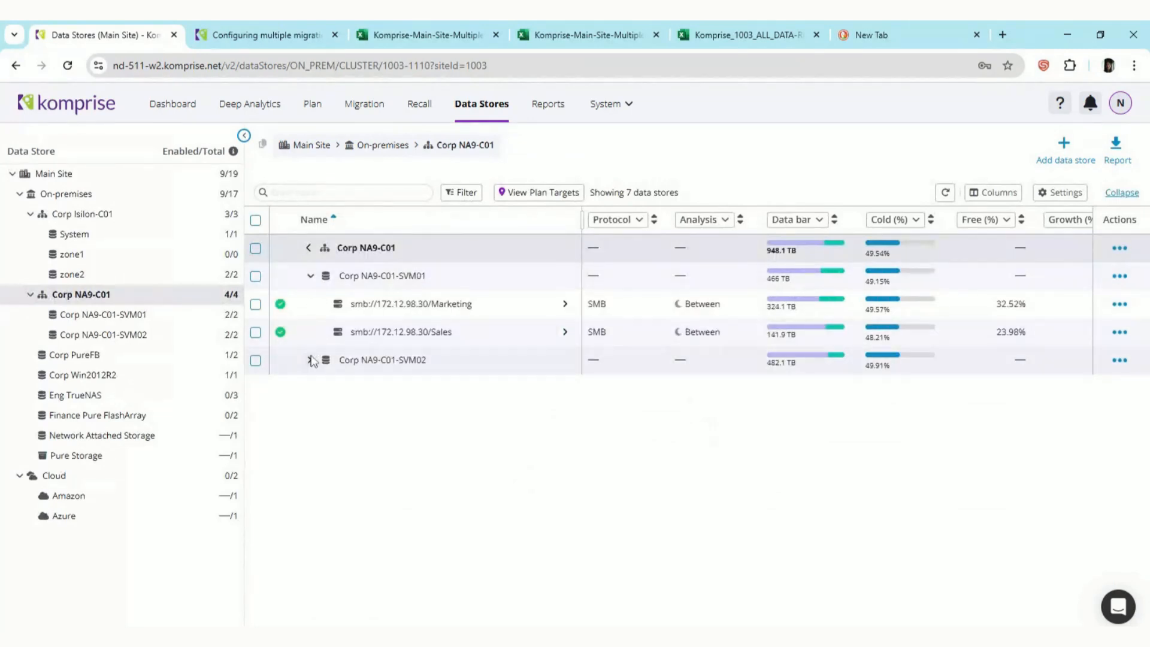
{"action": "left_click", "coordinate": [310, 360]}
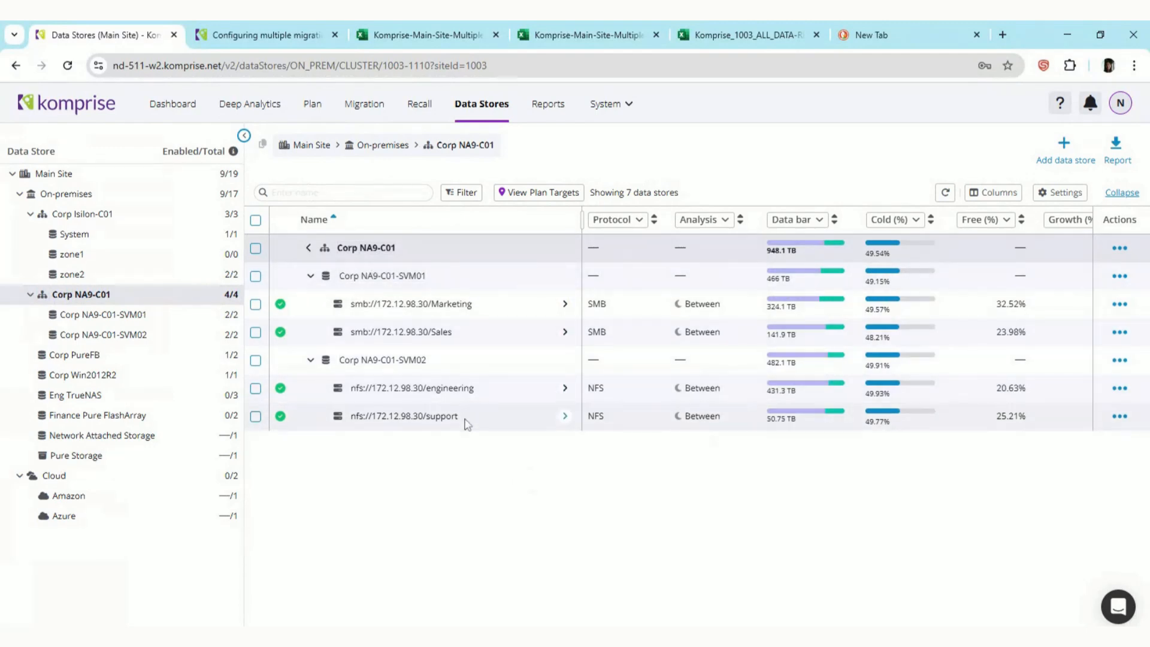
{"action": "left_click", "coordinate": [66, 262]}
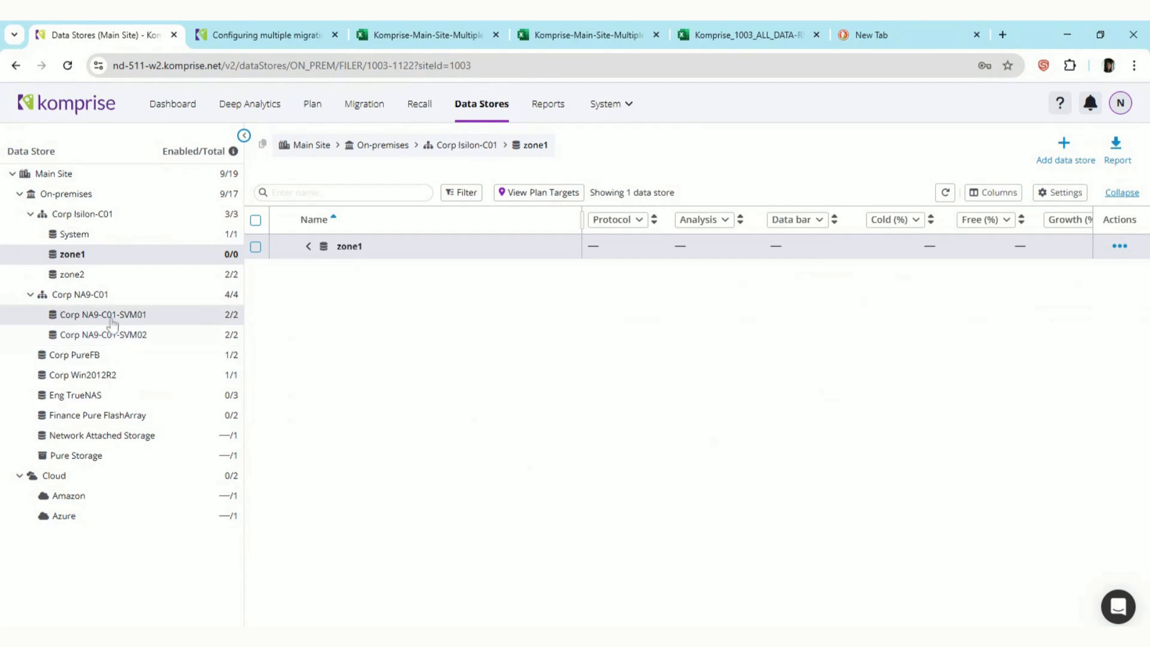
Step: Start adding a migration and choose the Multiple Migrations option as its source type
{"action": "left_click", "coordinate": [382, 115]}
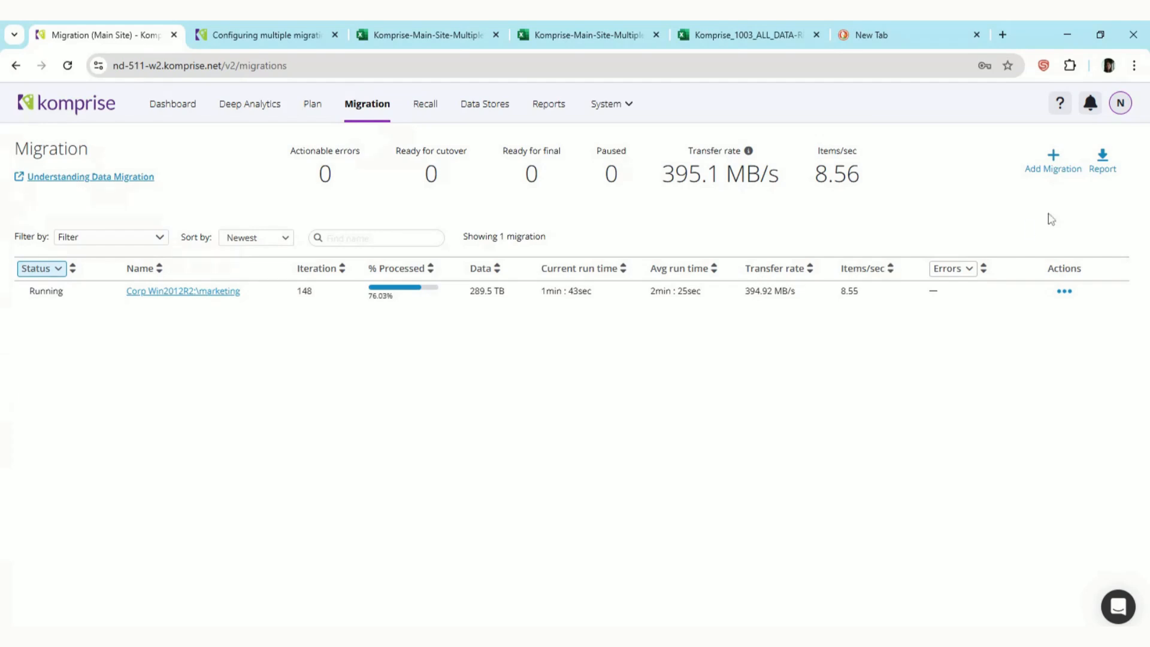
{"action": "left_click", "coordinate": [1071, 171]}
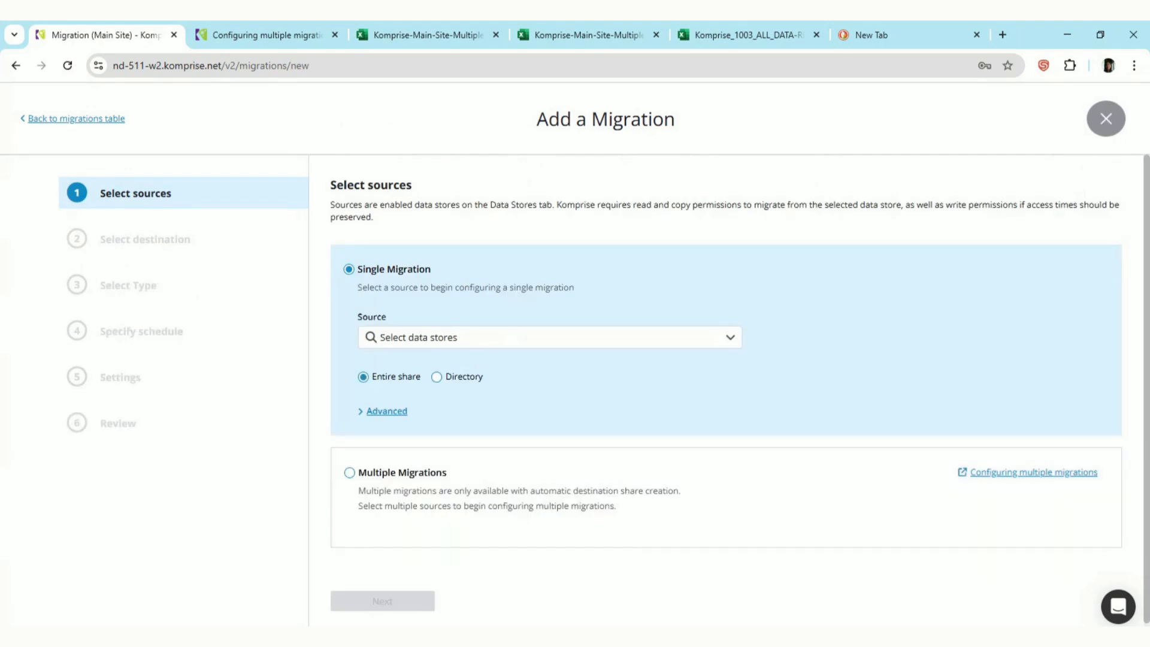
{"action": "scroll", "coordinate": [485, 360], "scroll_direction": "down", "scroll_amount": 1}
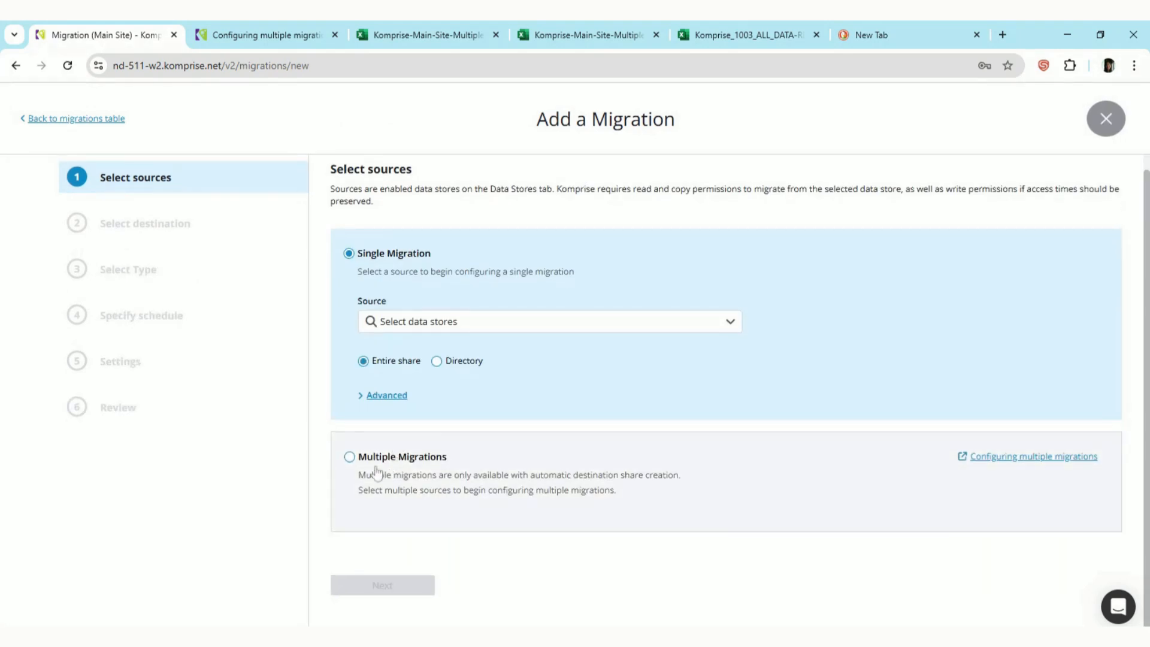
{"action": "left_click", "coordinate": [351, 459]}
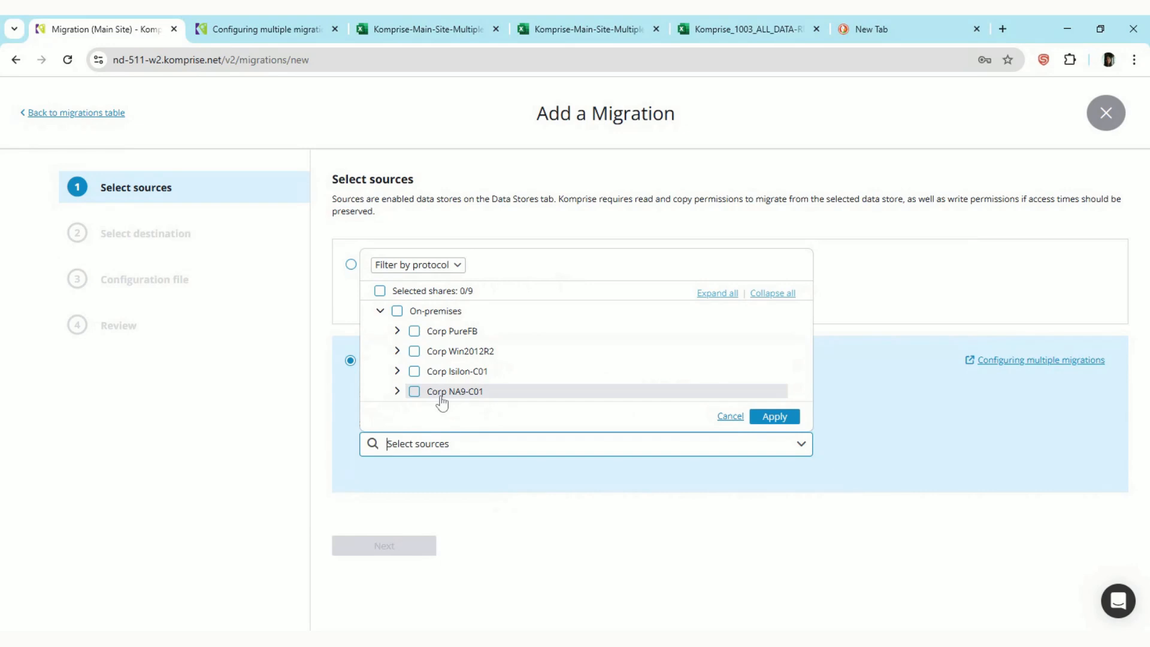
Step: Select all SVM01 and SVM02 shares of Corp NA9-C01 as migration sources, apply the selection and proceed to the destination
{"action": "left_click", "coordinate": [396, 391]}
{"action": "left_click", "coordinate": [415, 383]}
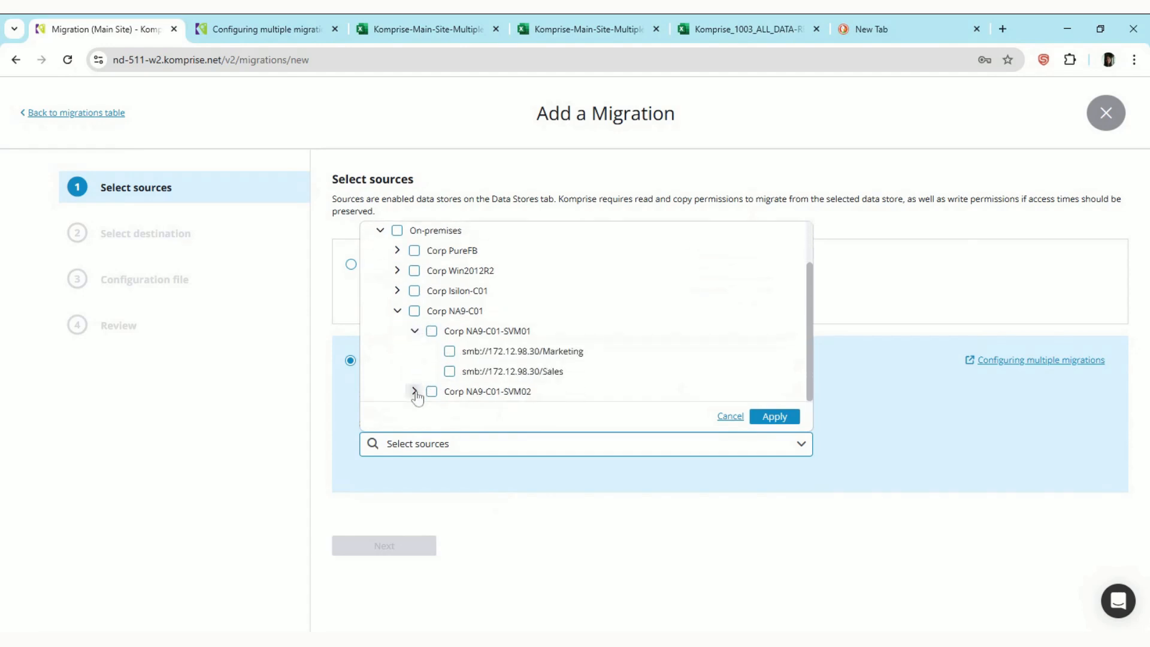
{"action": "left_click", "coordinate": [415, 391]}
{"action": "left_click", "coordinate": [449, 311]}
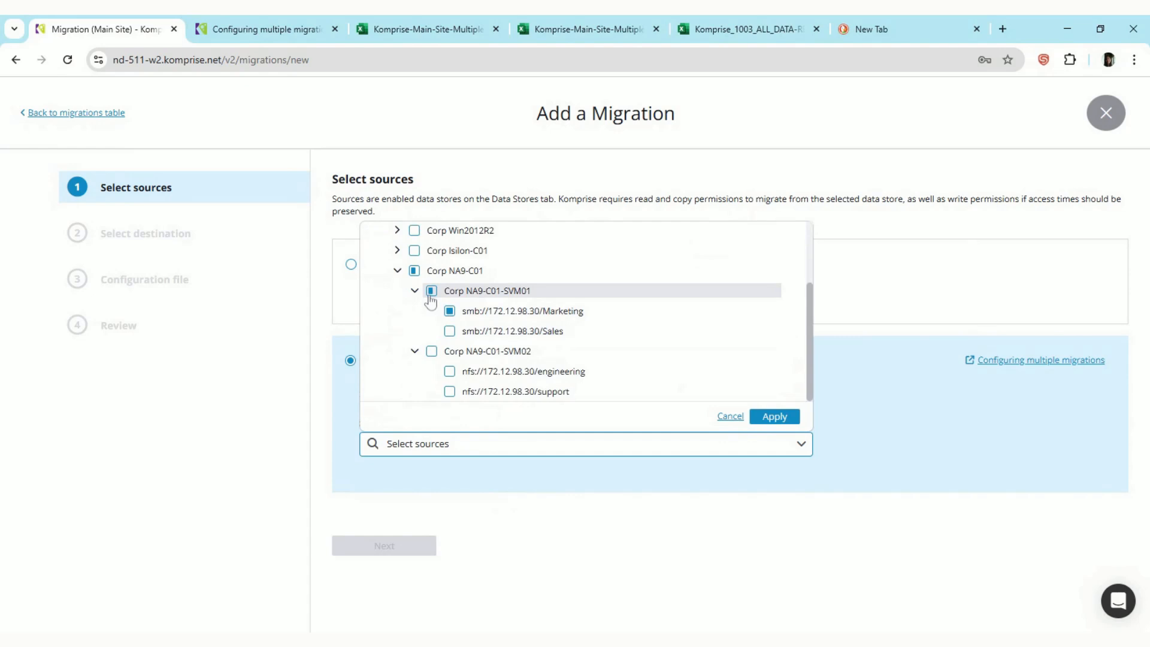
{"action": "left_click", "coordinate": [414, 271]}
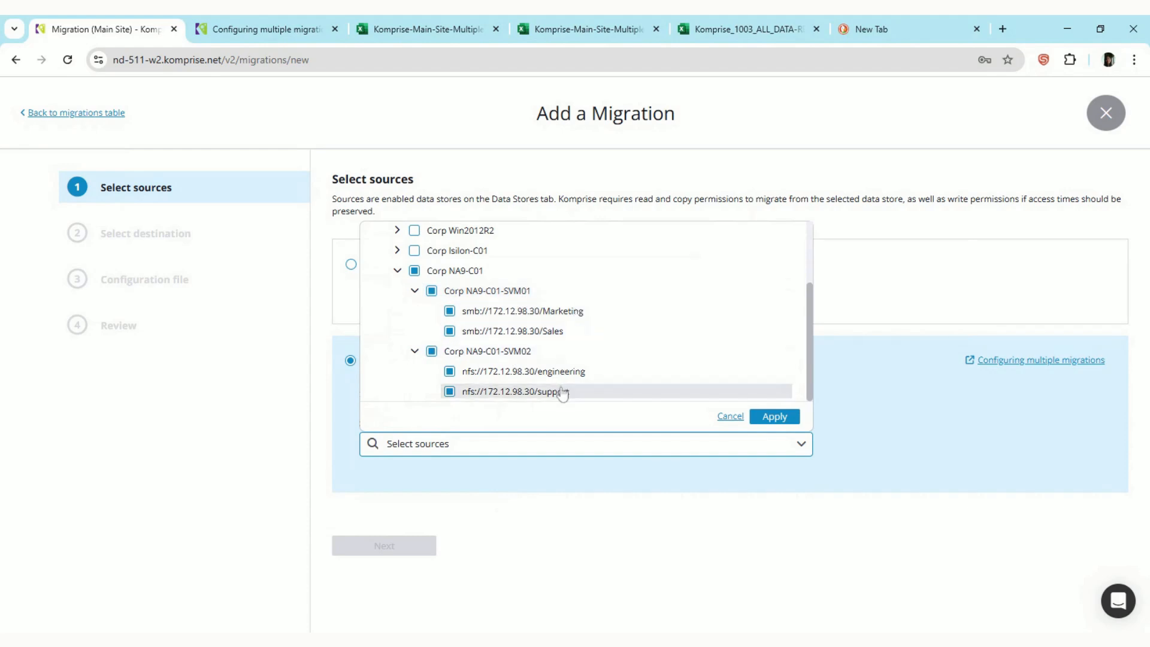
{"action": "left_click", "coordinate": [774, 416]}
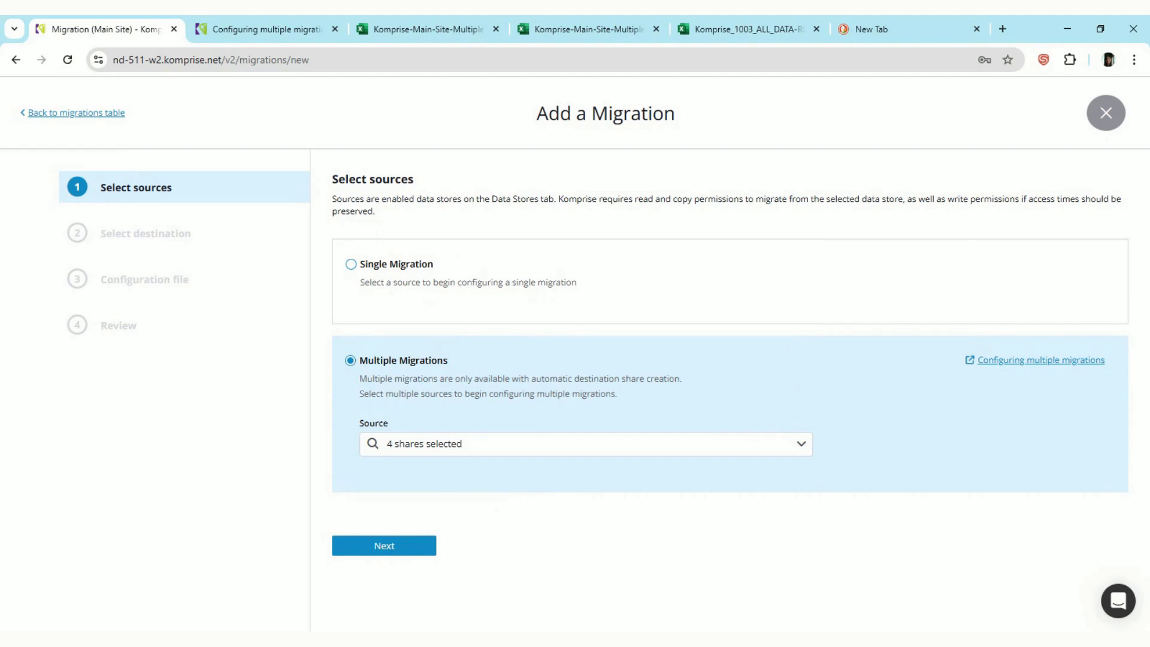
{"action": "left_click", "coordinate": [405, 547]}
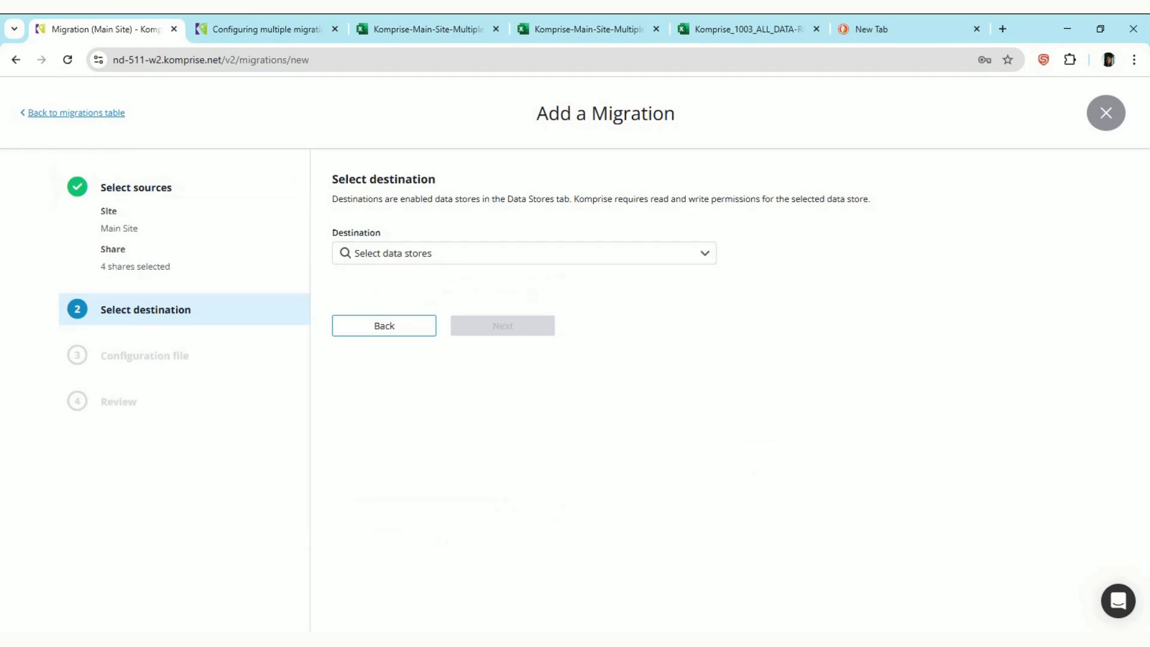
Step: Set zone1 of Corp Isilon-C01 as the migration destination and proceed to the configuration file
{"action": "left_click", "coordinate": [683, 247]}
{"action": "left_click", "coordinate": [361, 321]}
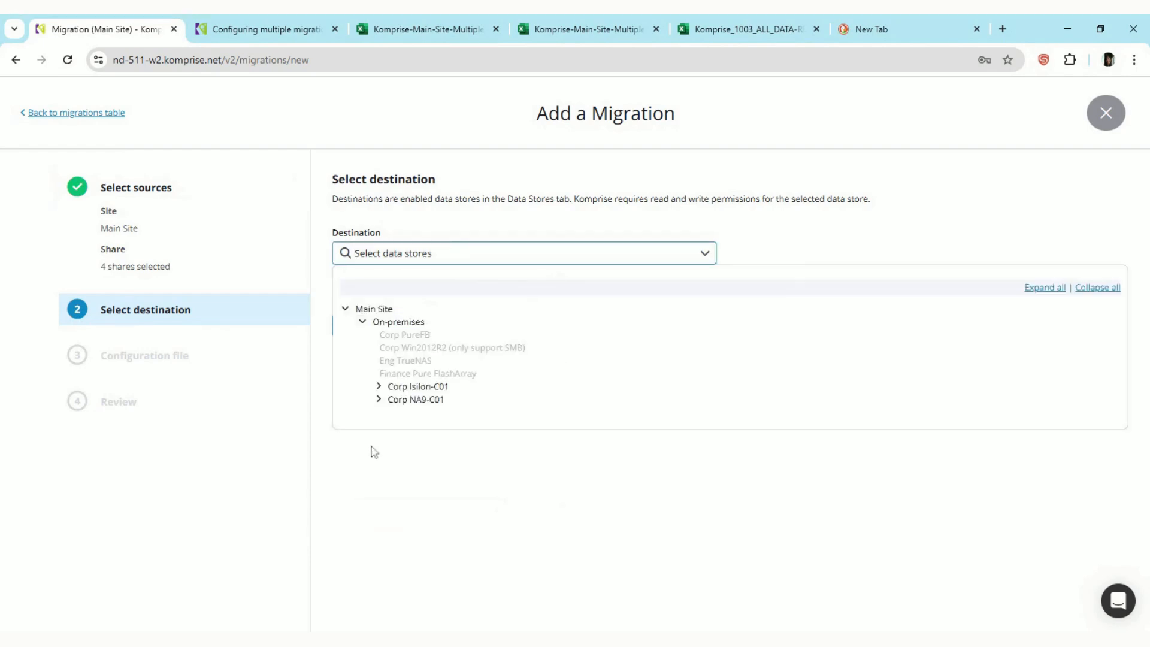
{"action": "left_click", "coordinate": [378, 388]}
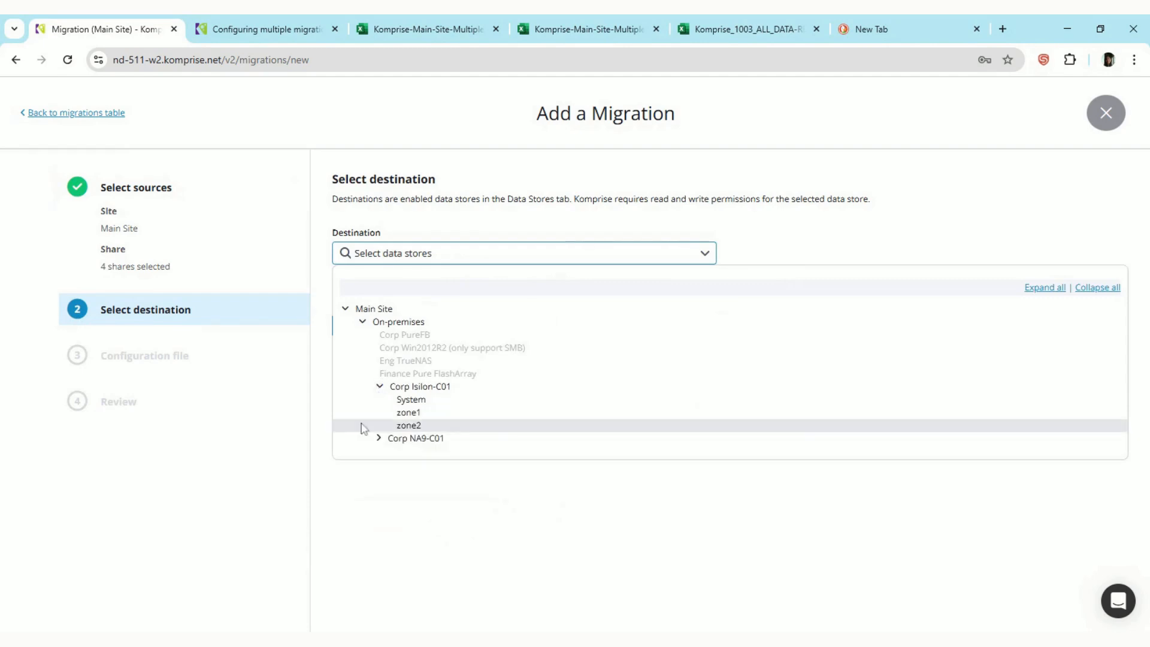
{"action": "left_click", "coordinate": [413, 413]}
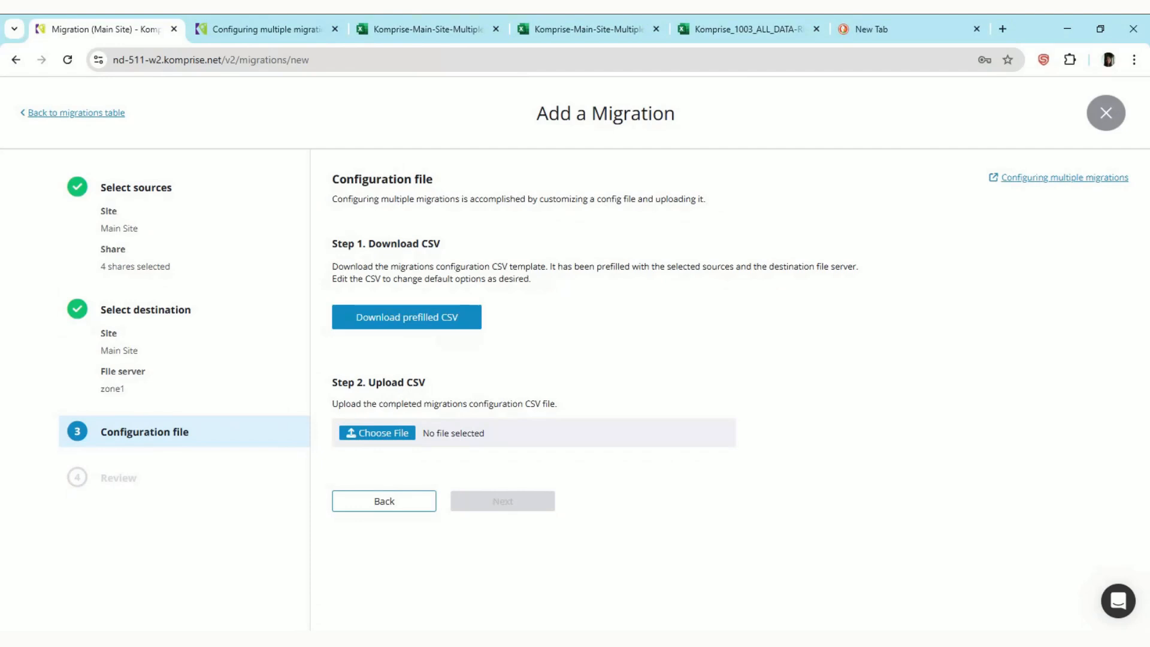
{"action": "left_click", "coordinate": [574, 18]}
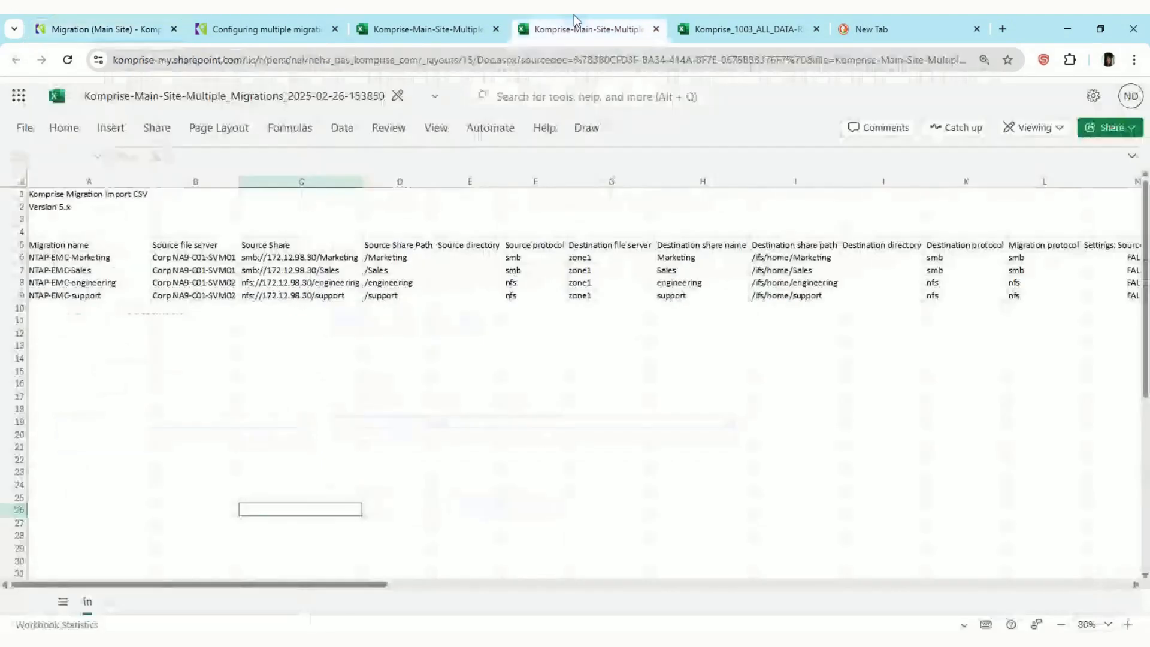
{"action": "left_click", "coordinate": [1126, 625]}
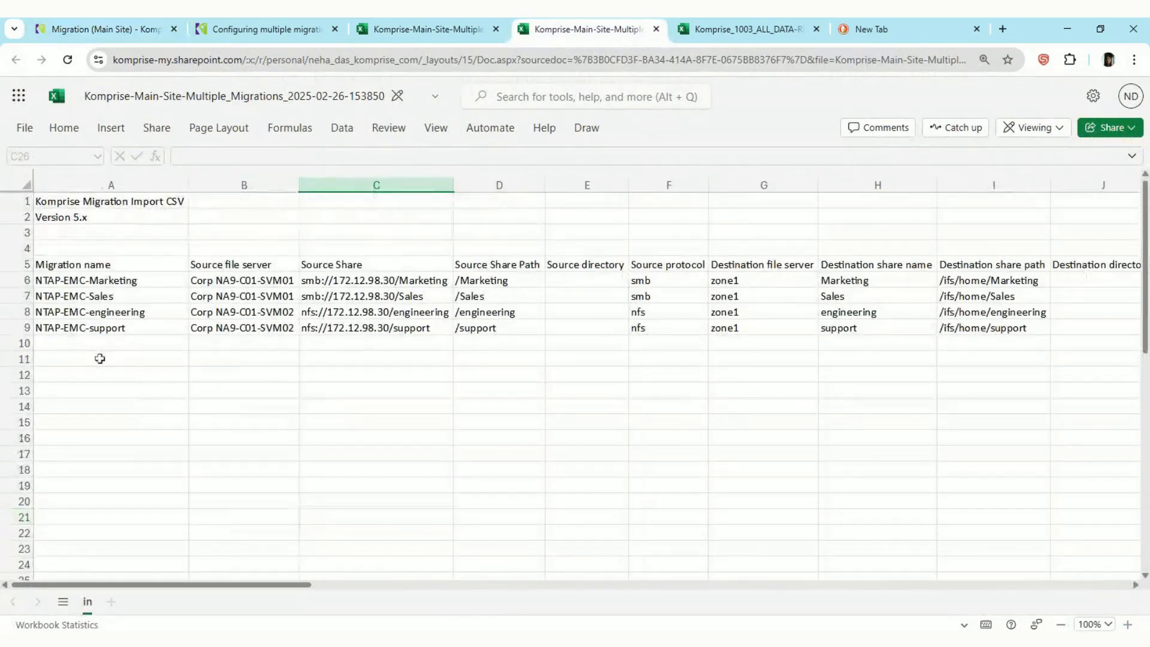
{"action": "scroll", "coordinate": [387, 366], "scroll_direction": "right", "scroll_amount": 5}
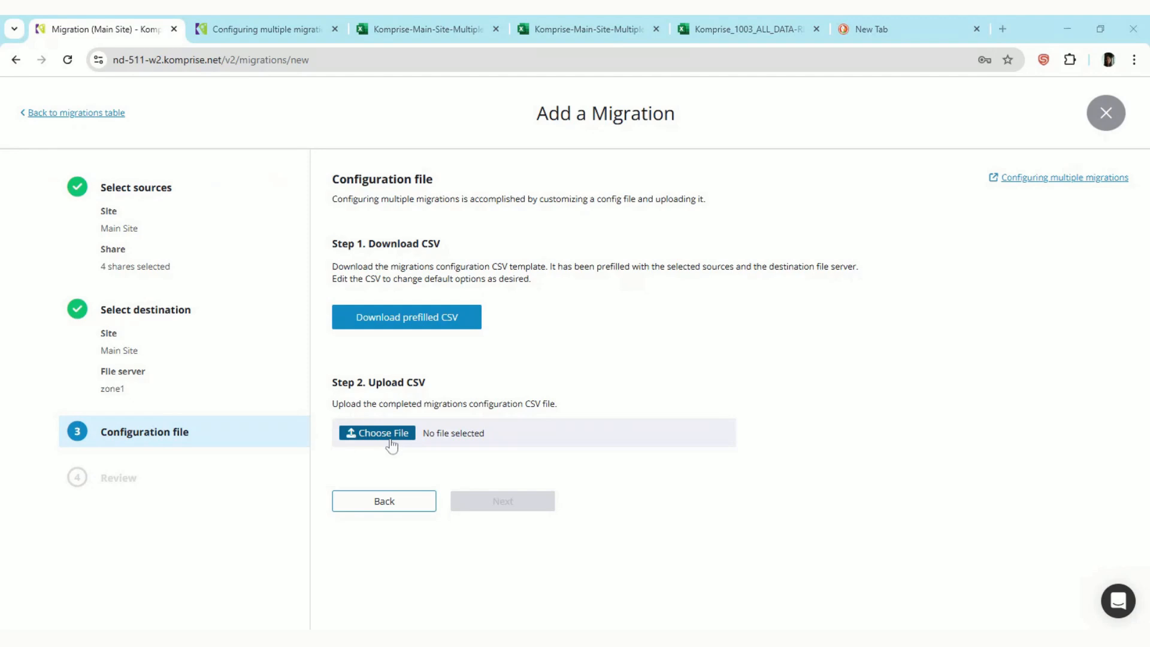
Step: Upload Komprise-Main-Site-Multiple_Migrations_2025-02-26-153850.csv as the completed migration configuration in Komprise and proceed to the review
{"action": "left_click", "coordinate": [383, 432]}
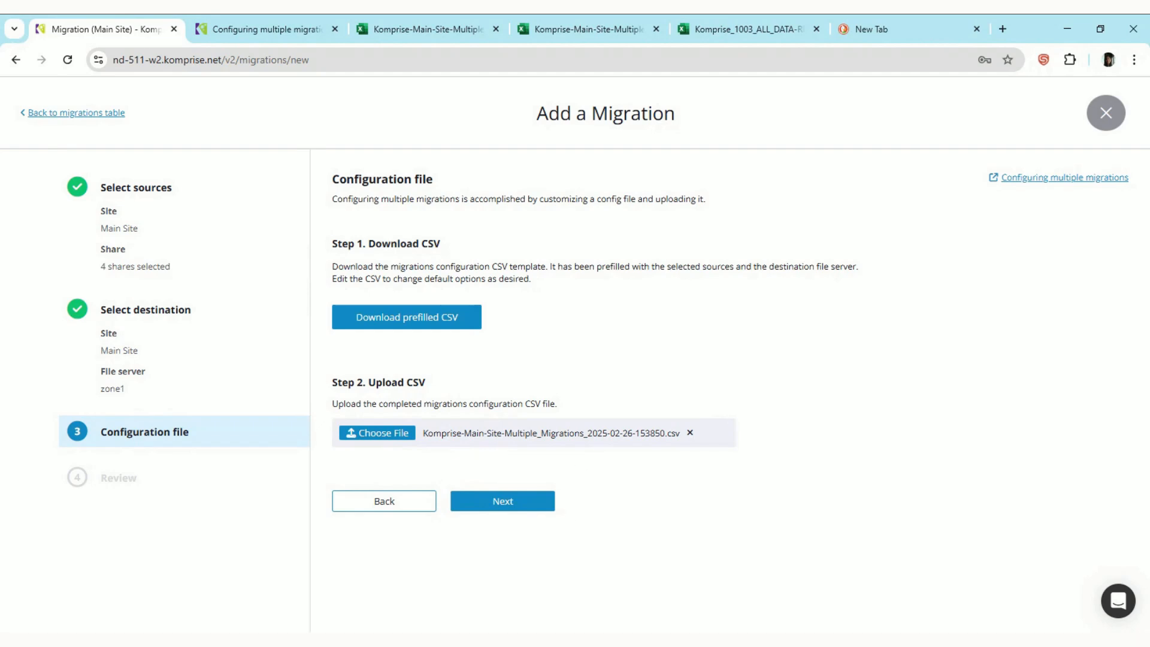
{"action": "left_click", "coordinate": [503, 502]}
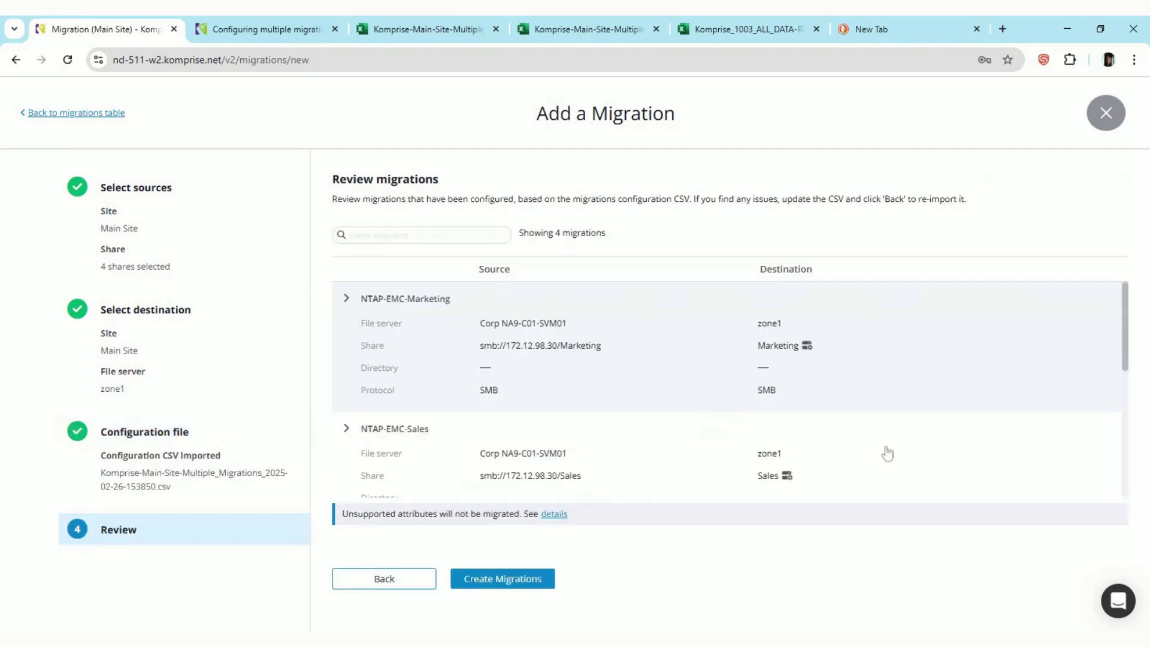
Step: Review the configured migrations, including the detailed settings of NTAP-EMC-Marketing, and create the migrations
{"action": "scroll", "coordinate": [886, 453], "scroll_direction": "down", "scroll_amount": 1}
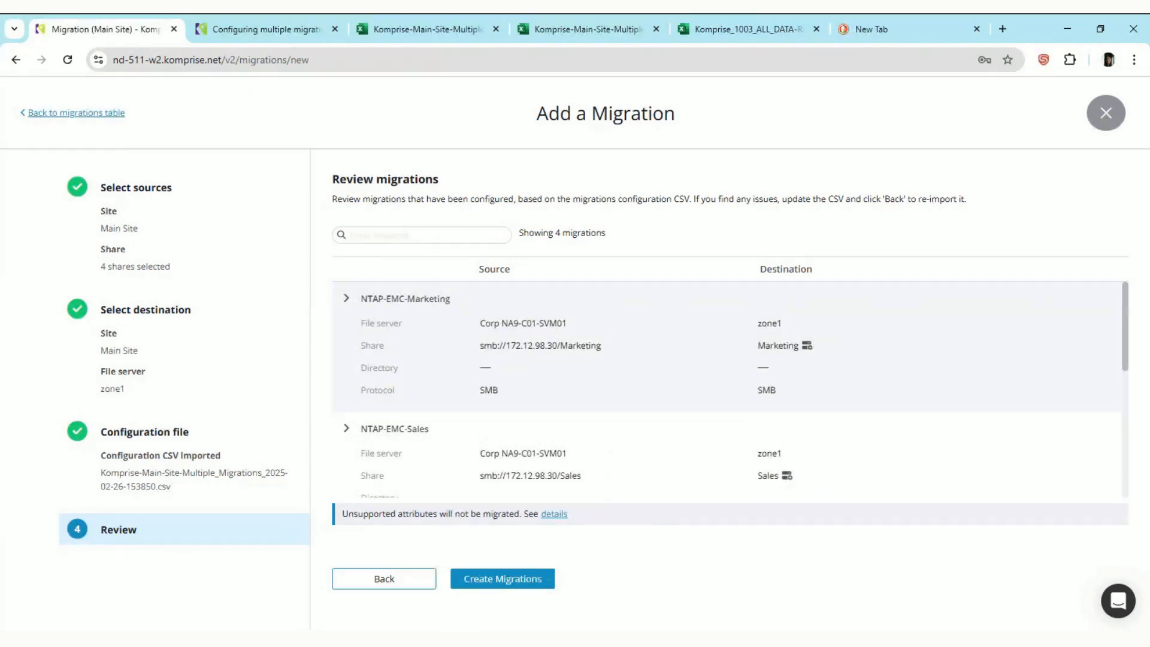
{"action": "scroll", "coordinate": [730, 388], "scroll_direction": "down", "scroll_amount": 1}
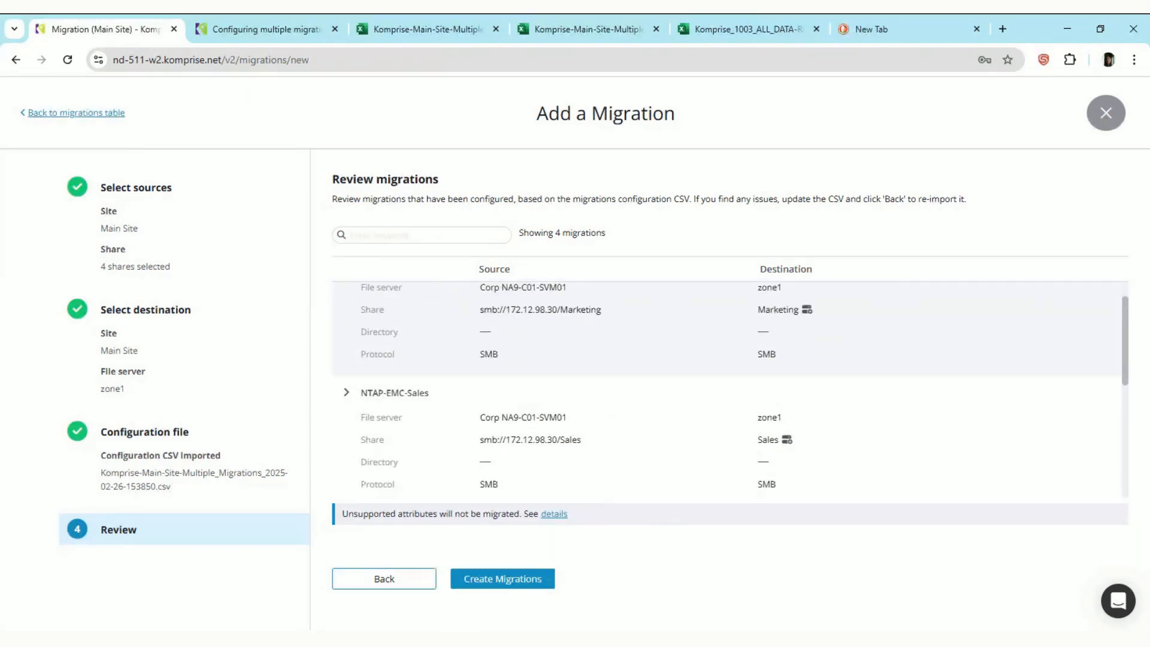
{"action": "scroll", "coordinate": [864, 428], "scroll_direction": "down", "scroll_amount": 4}
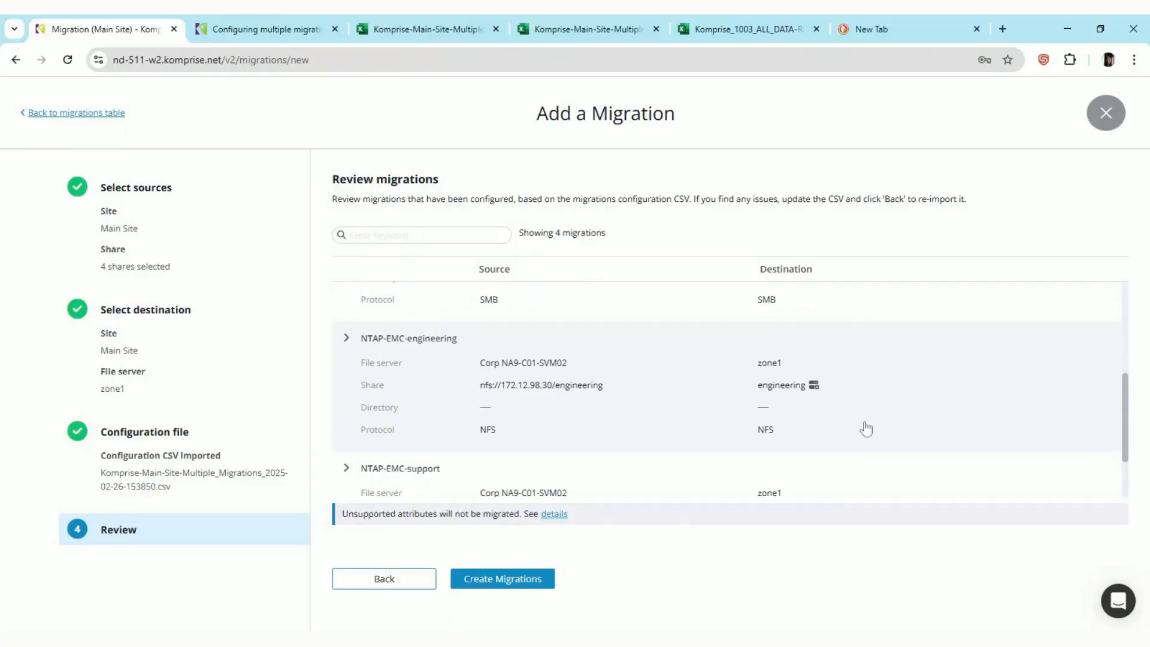
{"action": "scroll", "coordinate": [814, 397], "scroll_direction": "up", "scroll_amount": 5}
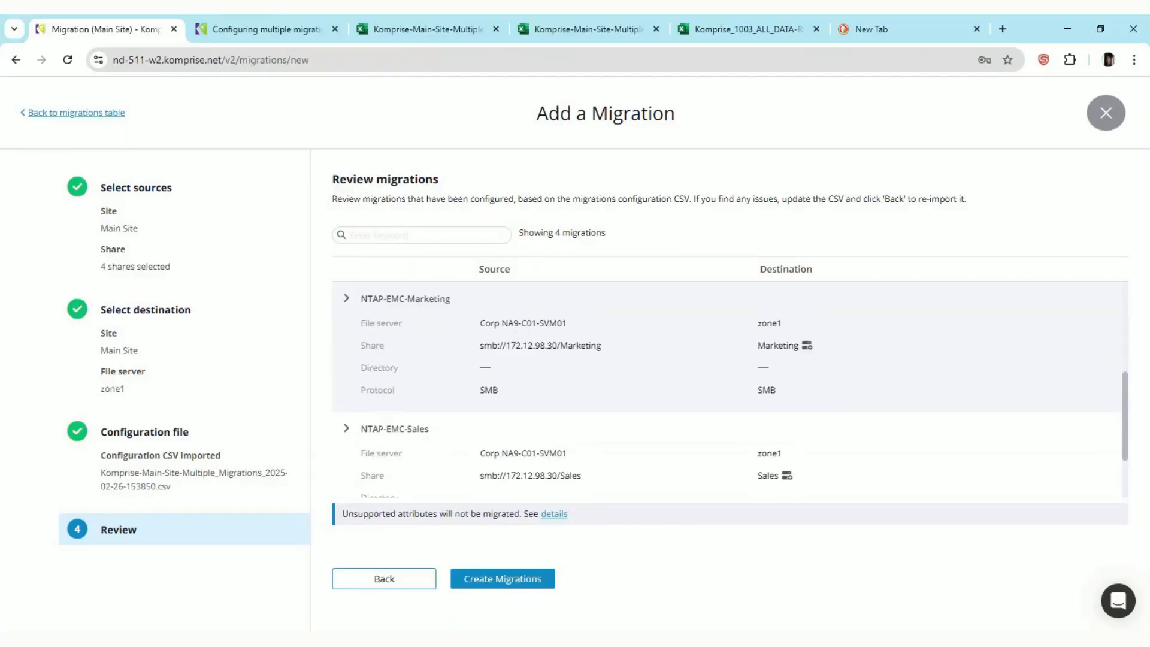
{"action": "left_click", "coordinate": [345, 300]}
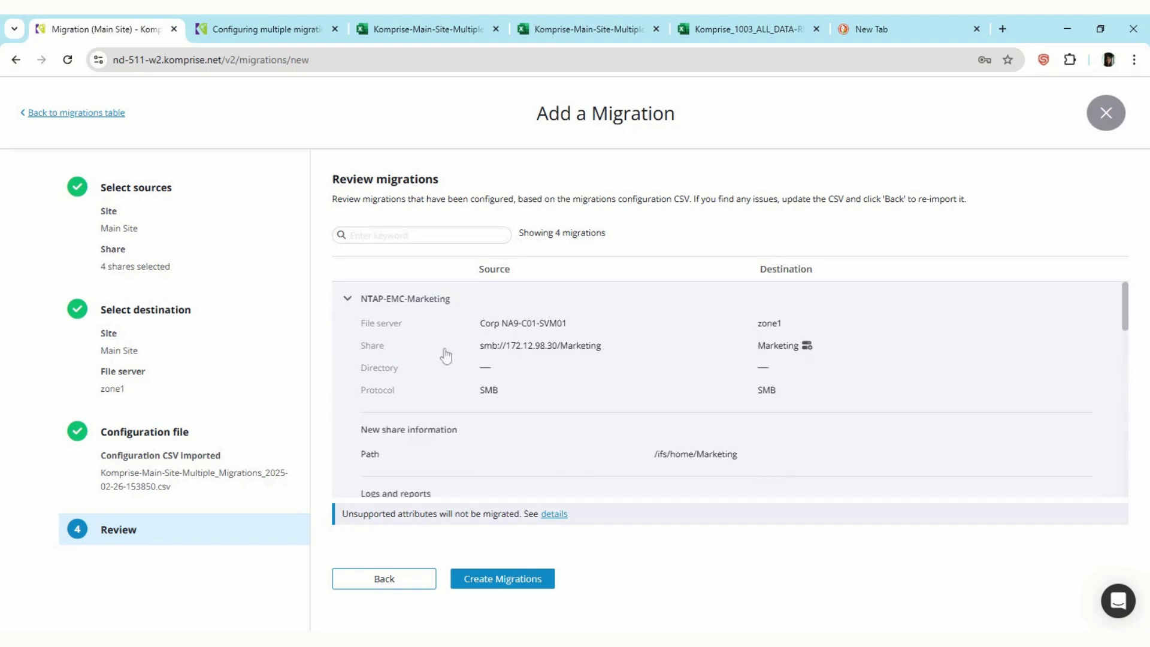
{"action": "scroll", "coordinate": [530, 392], "scroll_direction": "down", "scroll_amount": 3}
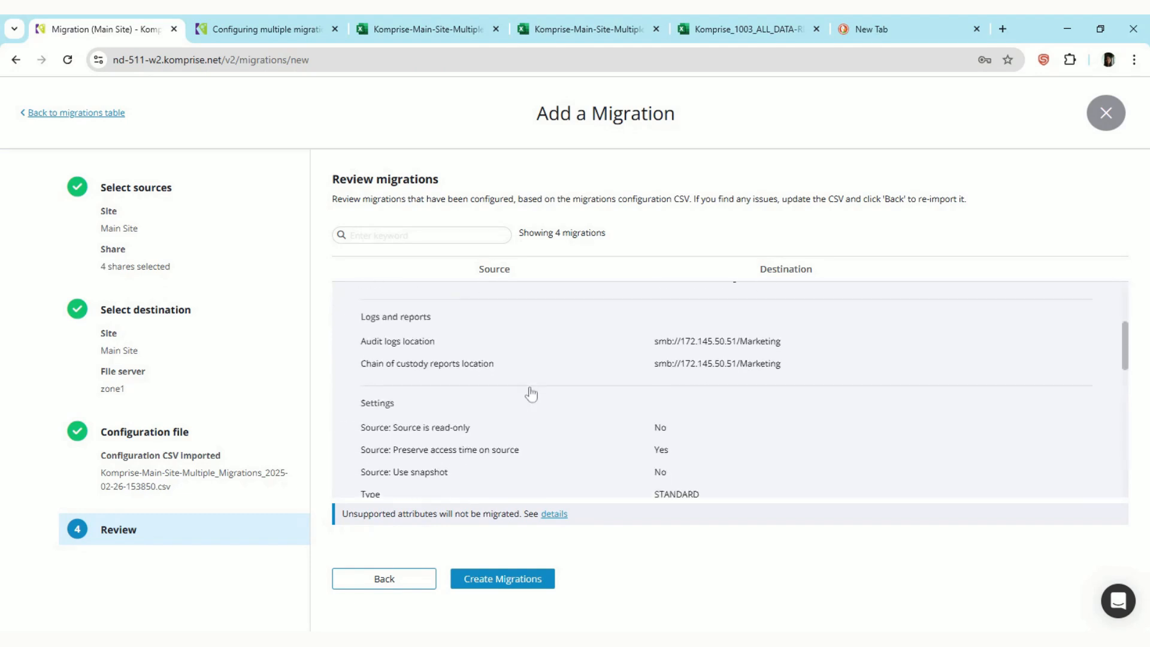
{"action": "scroll", "coordinate": [530, 393], "scroll_direction": "down", "scroll_amount": 3}
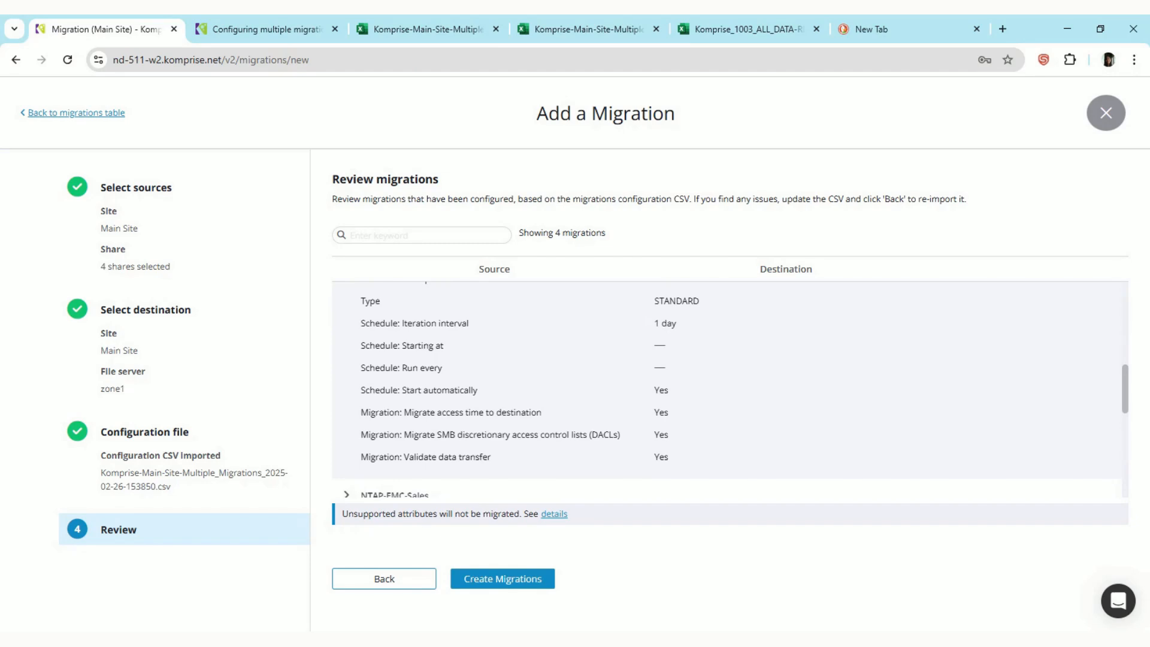
{"action": "scroll", "coordinate": [727, 388], "scroll_direction": "up", "scroll_amount": 2}
{"action": "scroll", "coordinate": [727, 388], "scroll_direction": "up", "scroll_amount": 3}
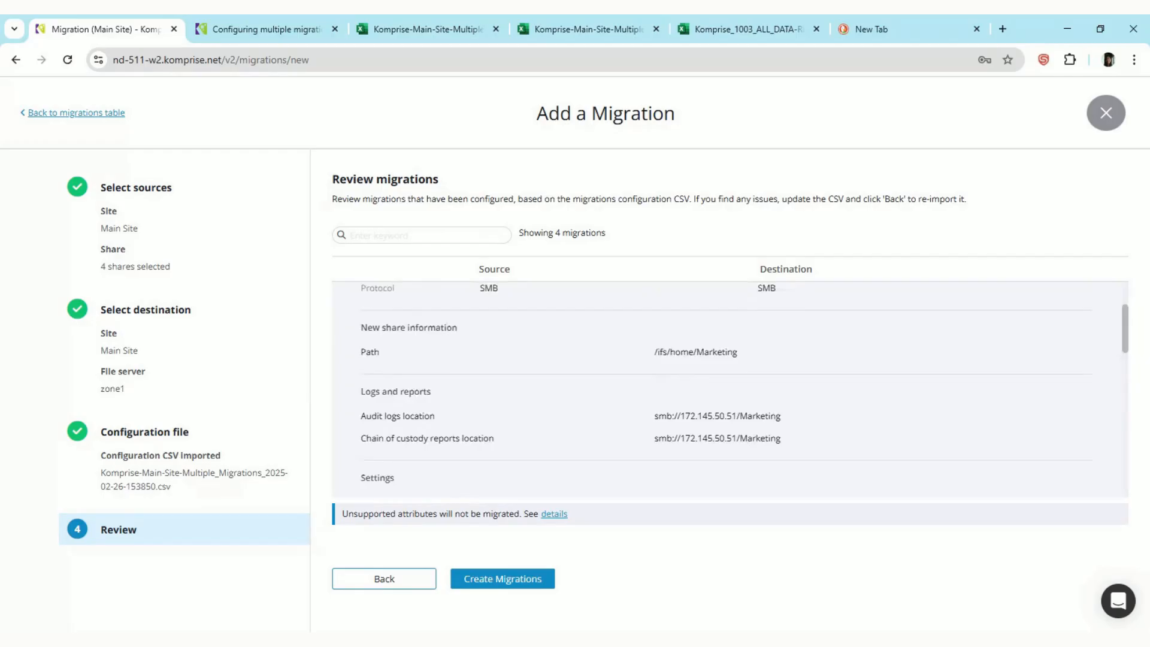
{"action": "scroll", "coordinate": [727, 388], "scroll_direction": "up", "scroll_amount": 1}
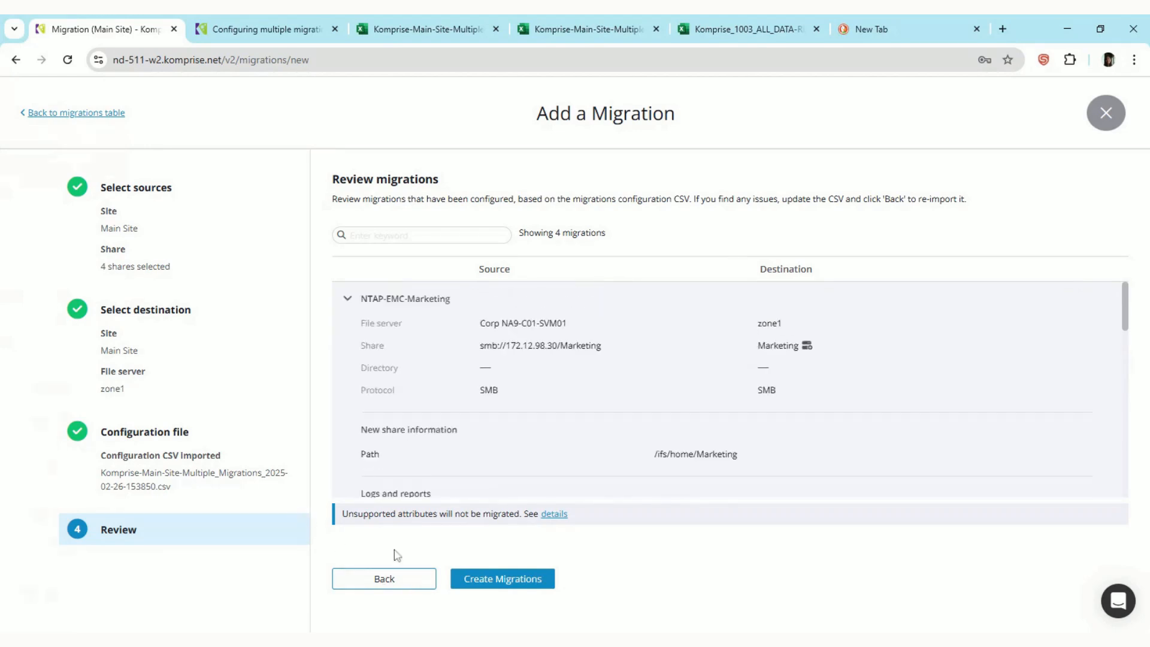
{"action": "left_click", "coordinate": [504, 581]}
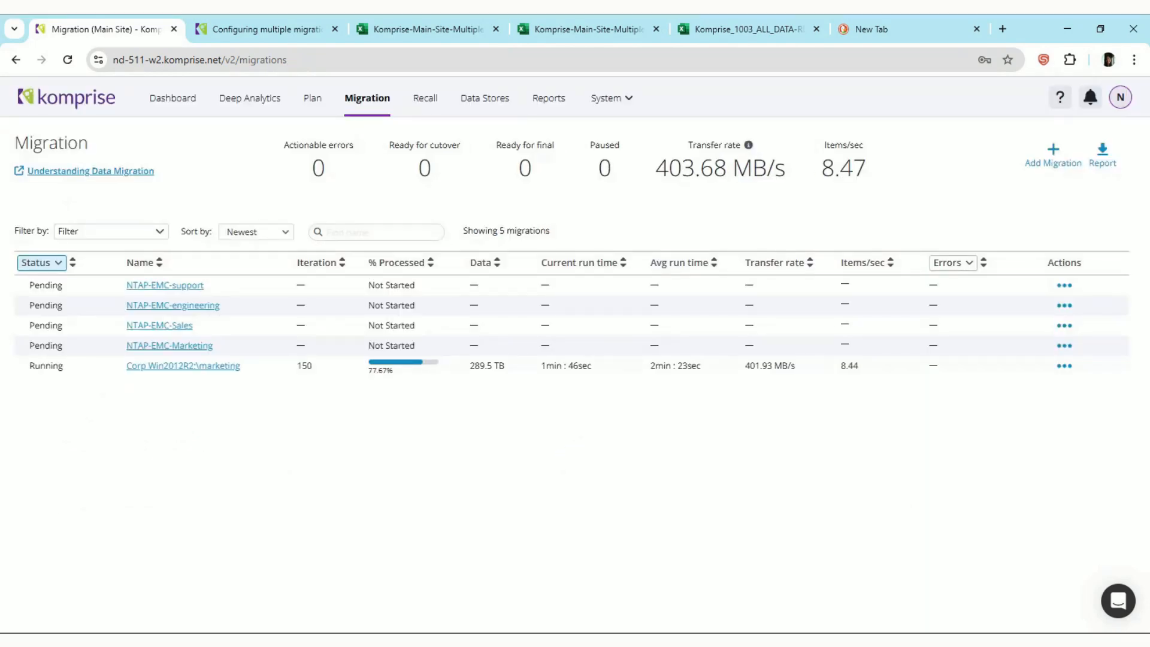
Step: Examine the source and destination overview of the NTAP-EMC-Marketing migration and return to the migrations table
{"action": "left_click", "coordinate": [193, 346]}
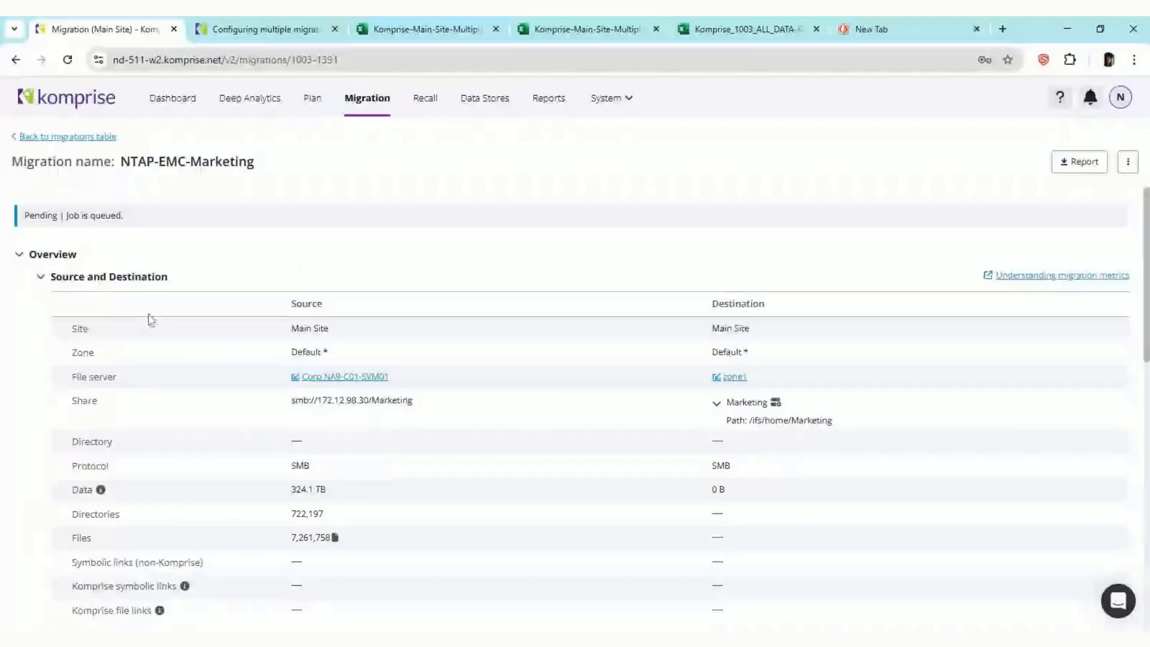
{"action": "left_click", "coordinate": [85, 139]}
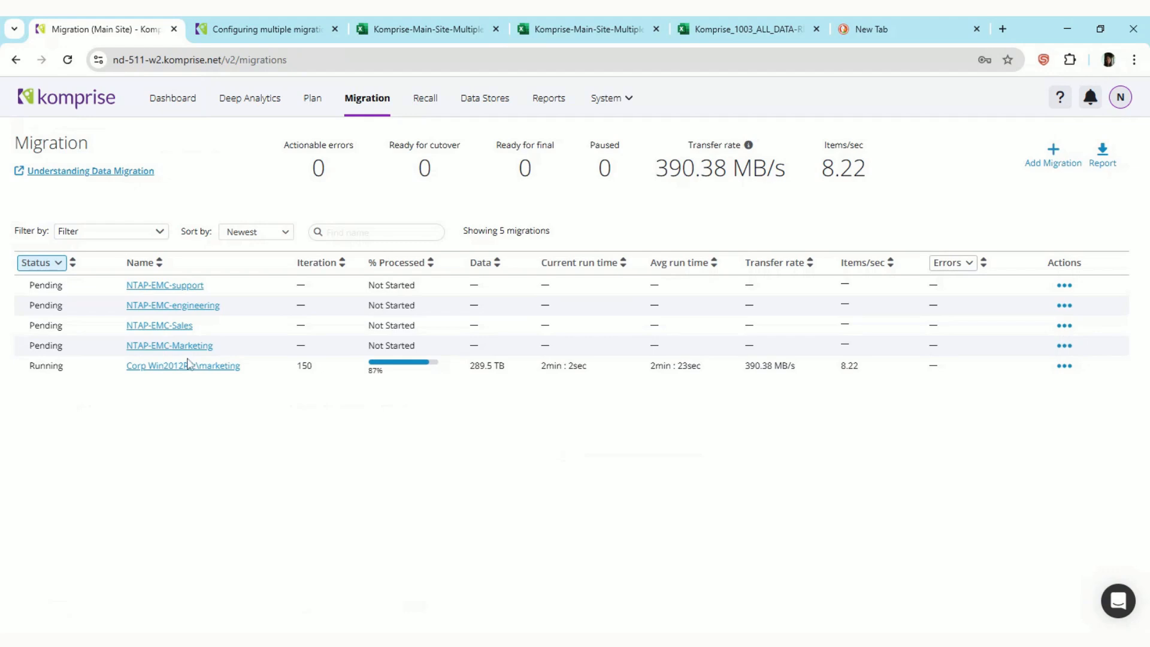
{"action": "left_click", "coordinate": [183, 352]}
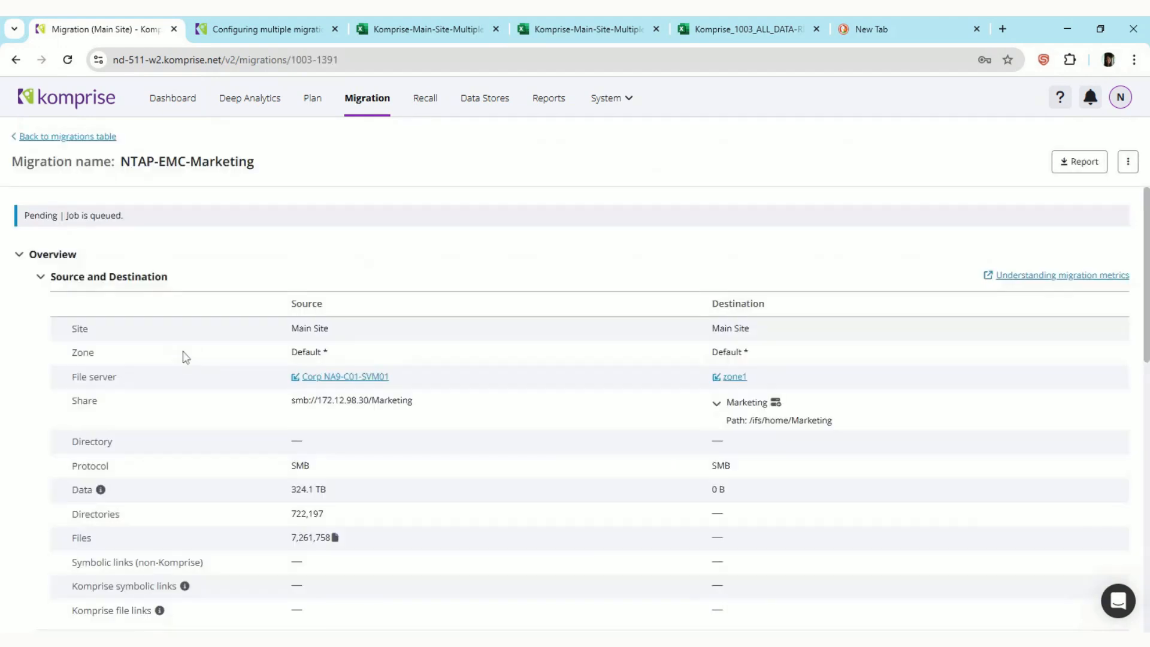
{"action": "left_click", "coordinate": [44, 139]}
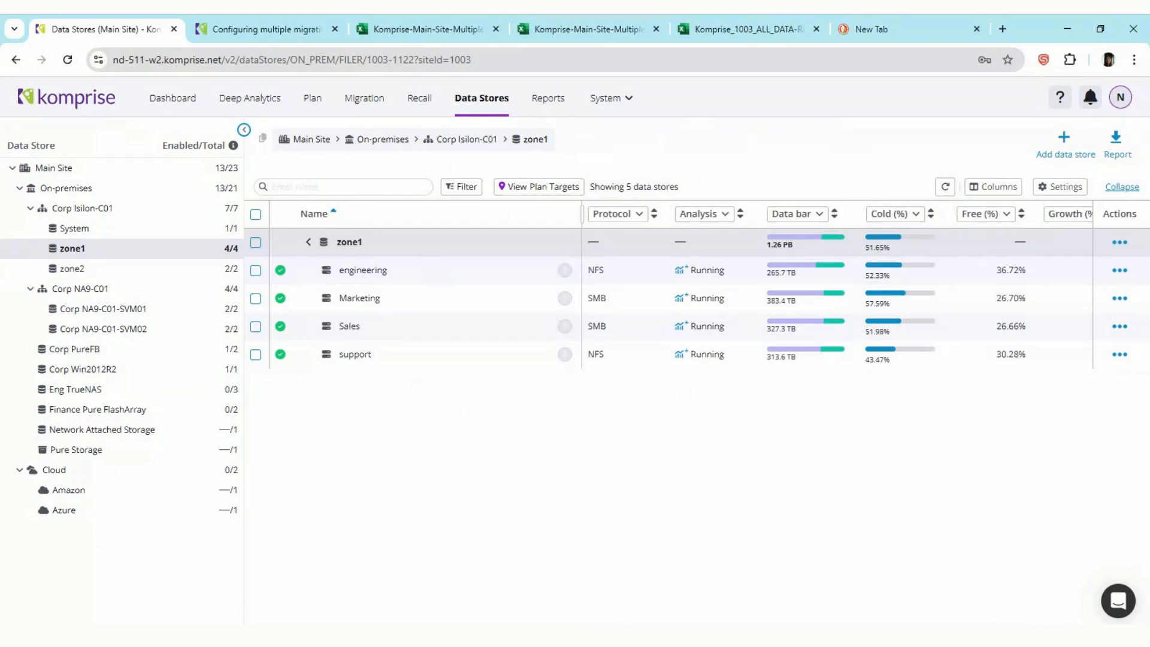
Step: Return to the migrations list and examine the status and the source and destination details of the NTAP-EMC-support migration
{"action": "left_click", "coordinate": [364, 98]}
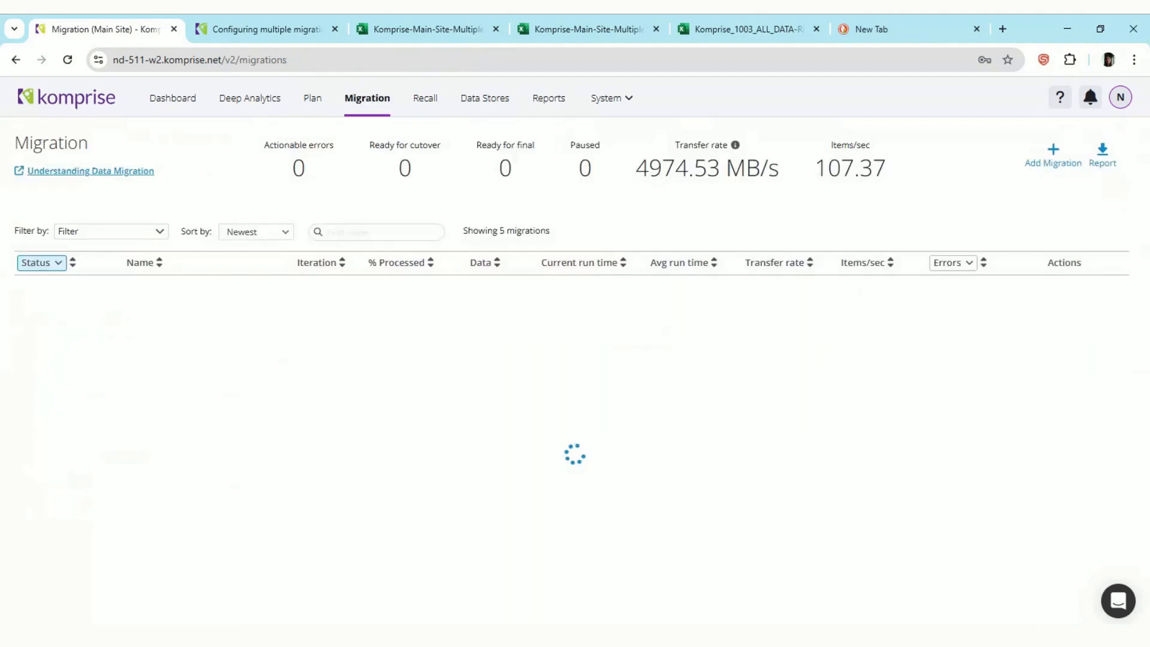
{"action": "left_click", "coordinate": [176, 286]}
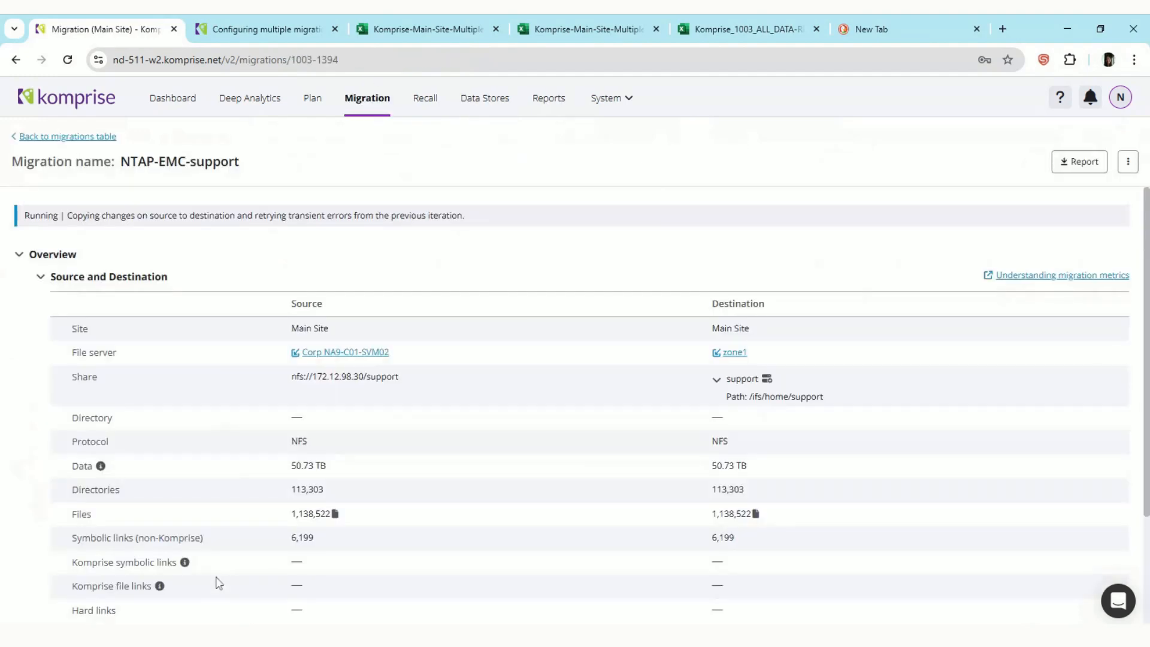
{"action": "scroll", "coordinate": [507, 435], "scroll_direction": "down", "scroll_amount": 2}
{"action": "scroll", "coordinate": [508, 435], "scroll_direction": "up", "scroll_amount": 2}
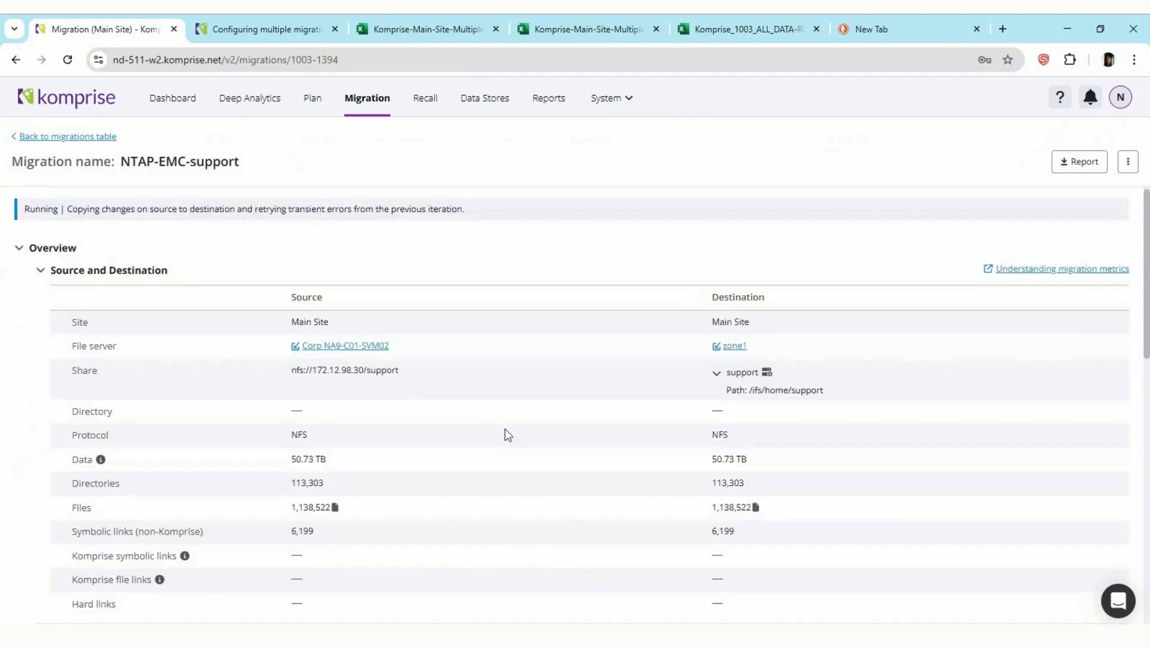
{"action": "scroll", "coordinate": [507, 435], "scroll_direction": "up", "scroll_amount": 1}
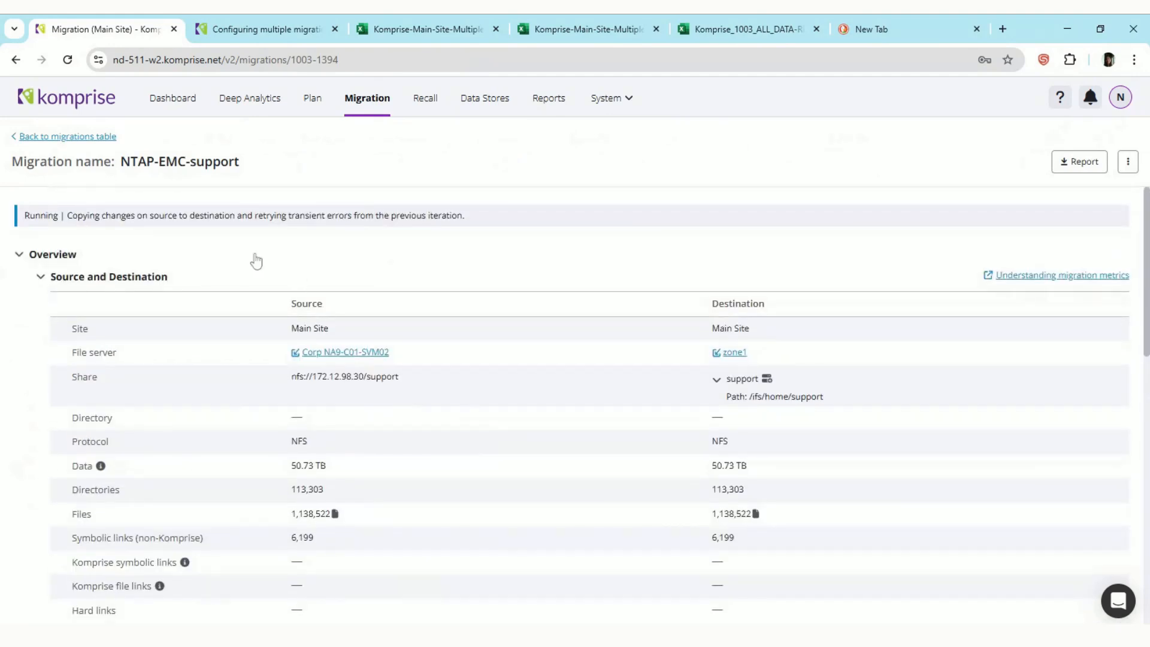